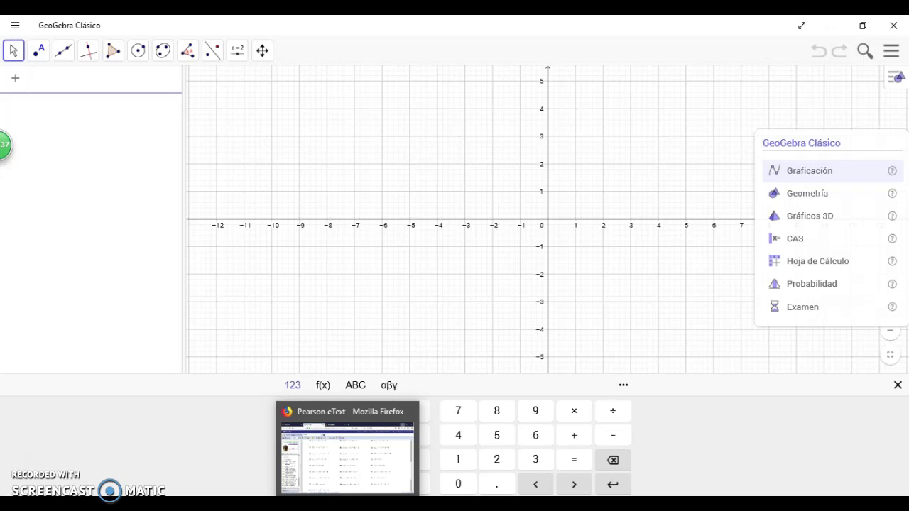
- Look up exercise 23 in the Pearson eText in Firefox and plot −x² + 4x − 5 as a function in GeoGebra
left_click(347, 451)
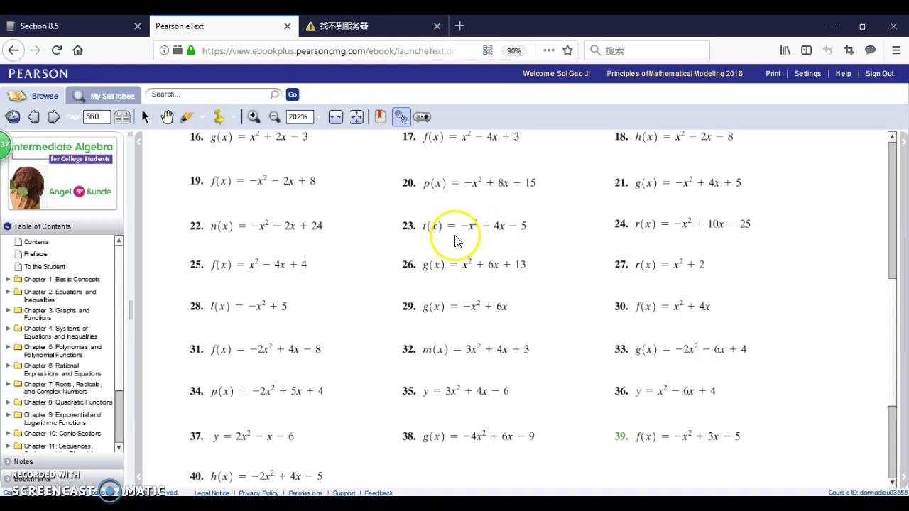
key("alt+Tab")
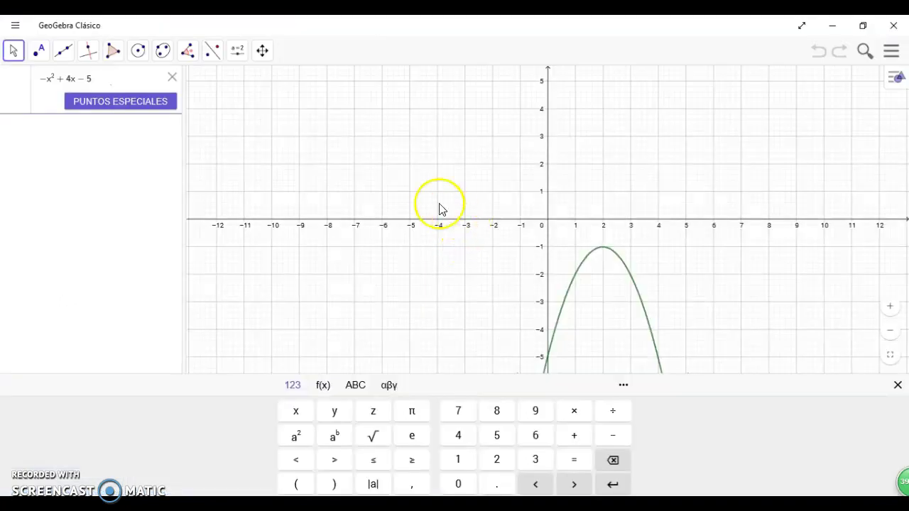
key("Return")
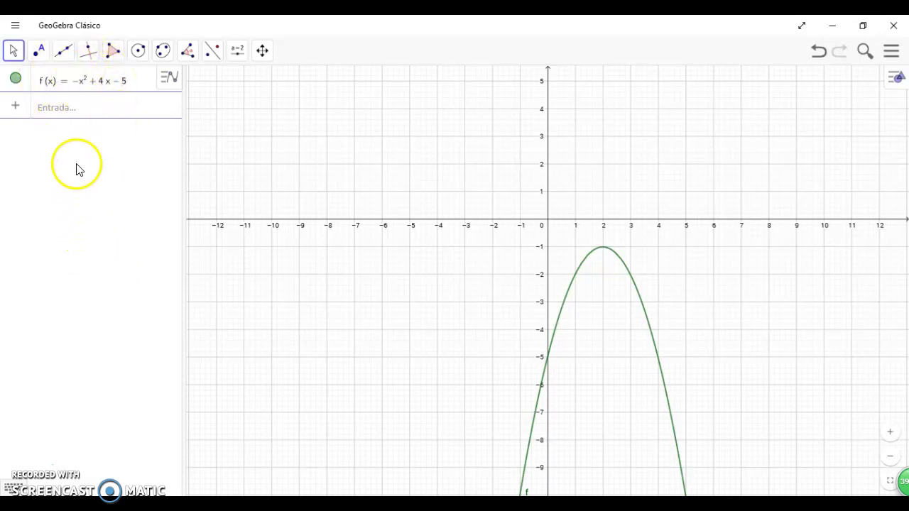
- Add the vertical line x = 2 through the vertex of the parabola
left_click(79, 112)
left_click(67, 110)
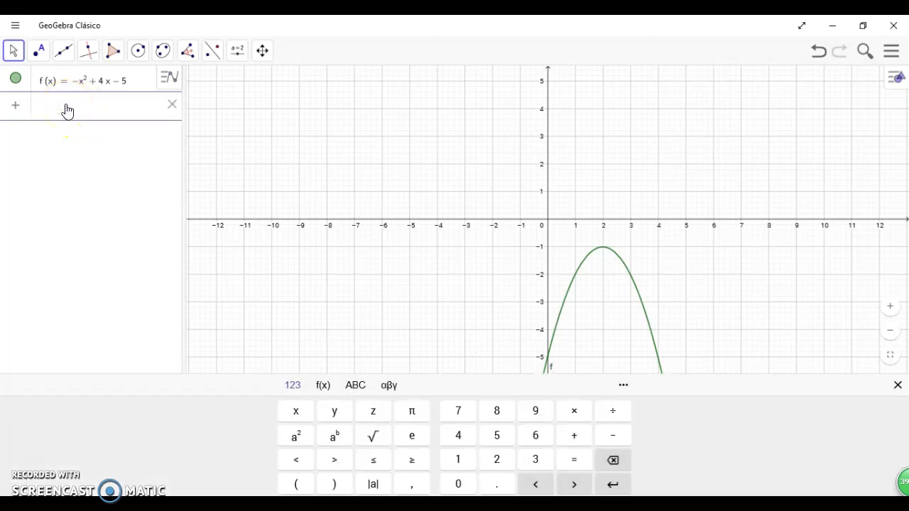
type("x=2")
key("Return")
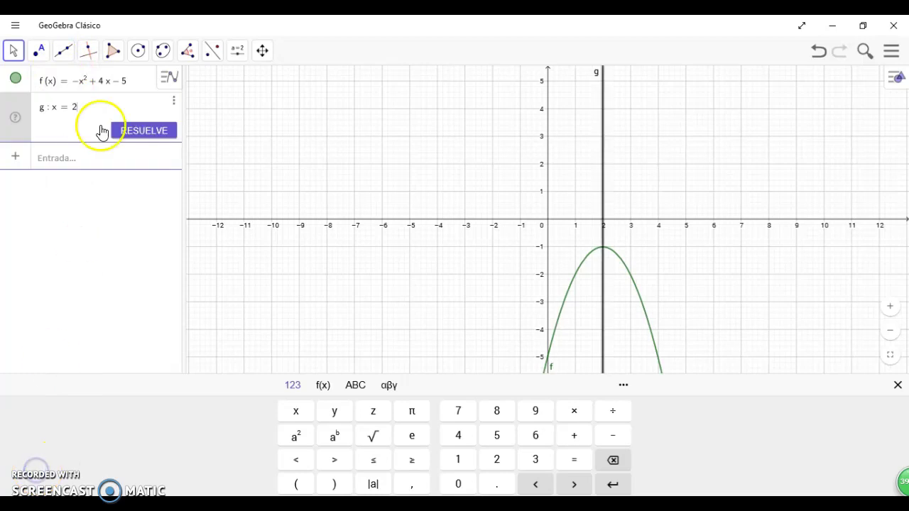
- Color the line x = 2 red and give it a dashed line style
left_click(77, 111)
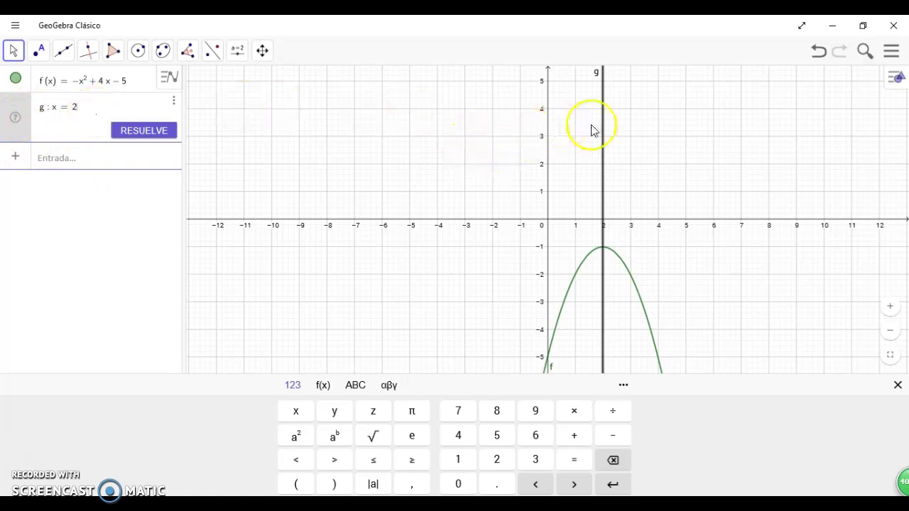
left_click(175, 103)
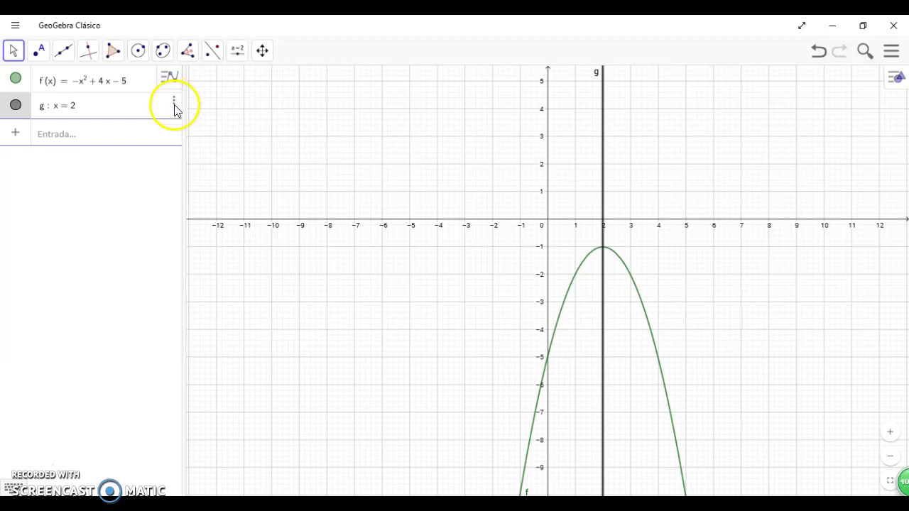
left_click(173, 105)
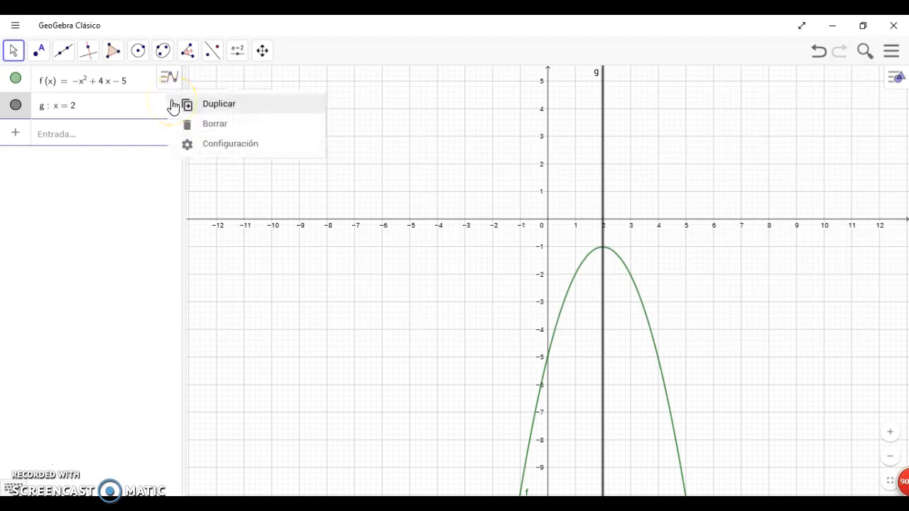
left_click(209, 146)
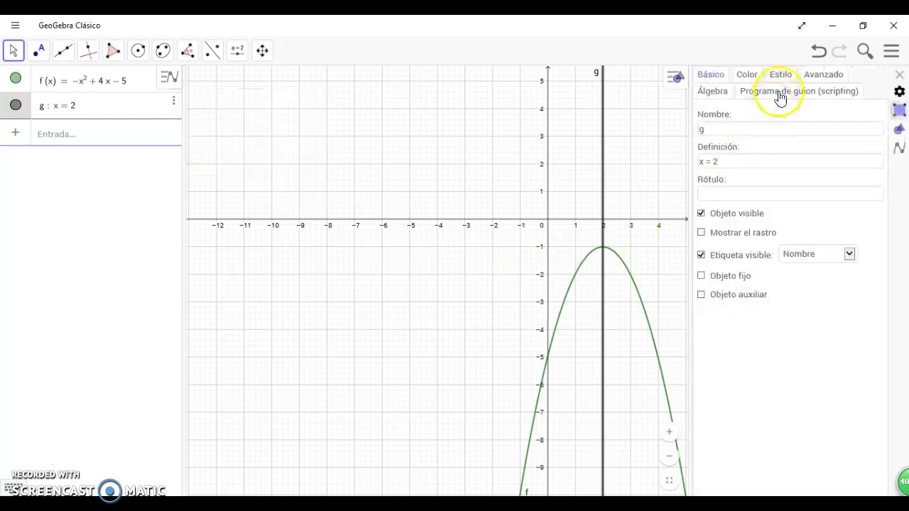
left_click(755, 81)
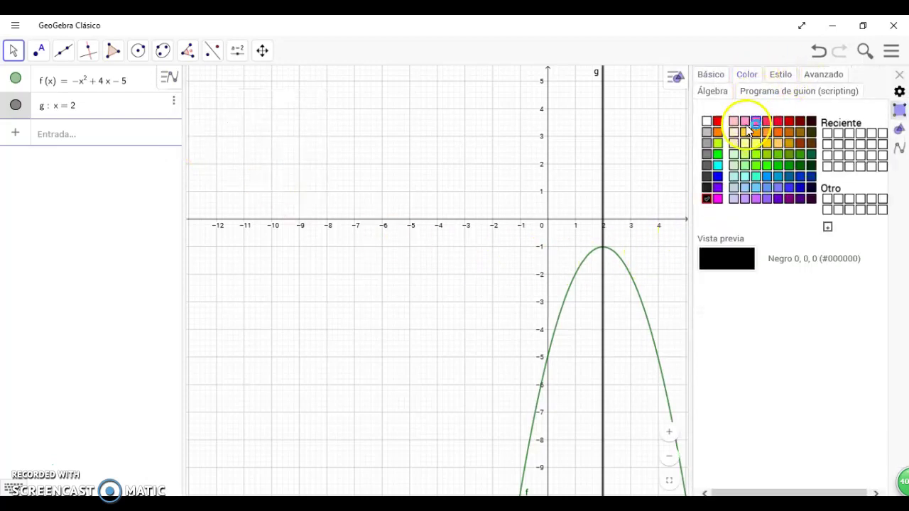
left_click(718, 122)
left_click(781, 73)
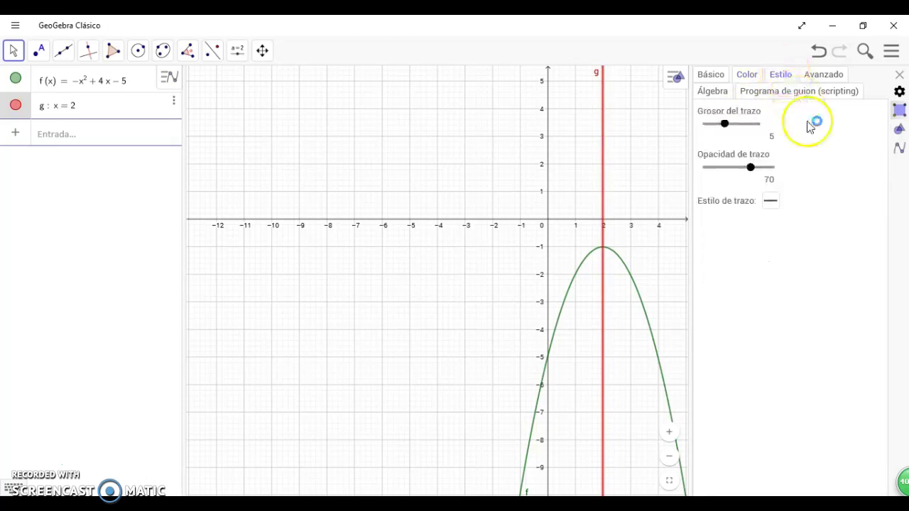
left_click(772, 203)
left_click(795, 223)
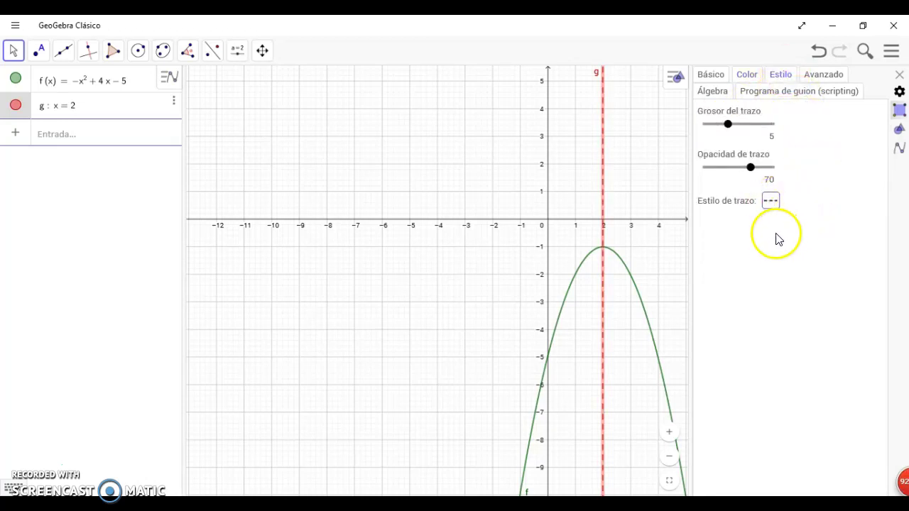
- Label both the line x = 2 and the parabola with their name and value
left_click(714, 76)
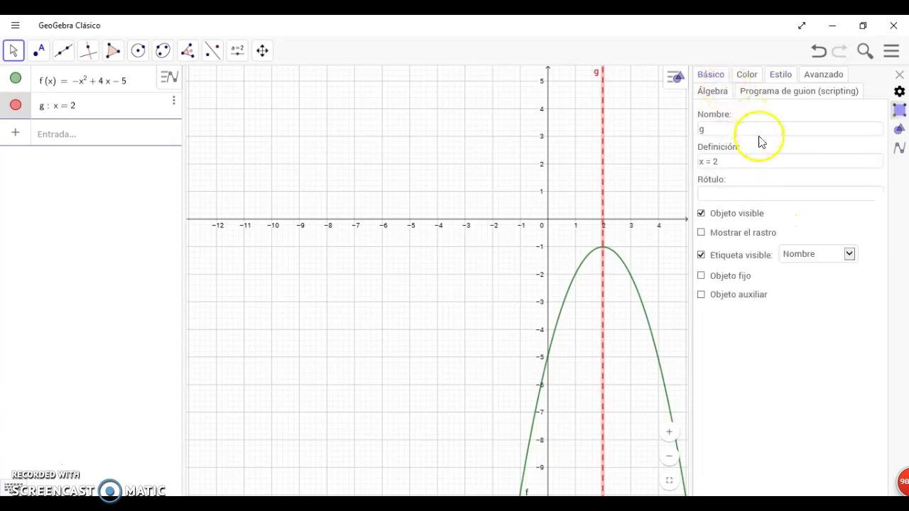
left_click(749, 128)
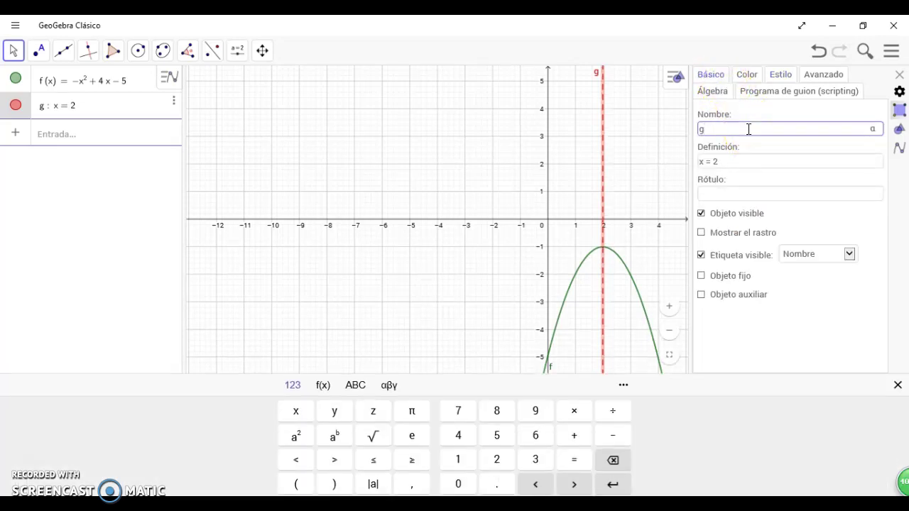
key("BackSpace")
type("x=2")
key("Return")
key("Return")
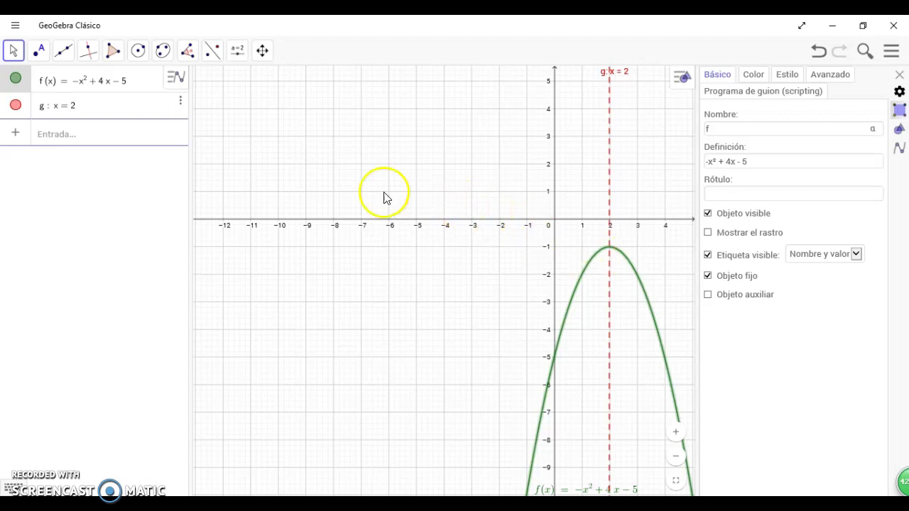
- Create the intersection point of the parabola and the dashed line x = 2 with the Intersect tool
left_click(44, 53)
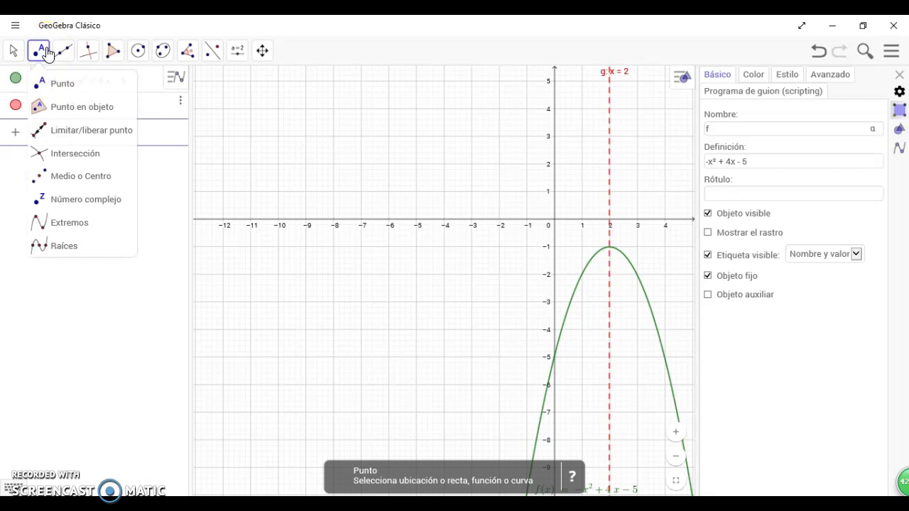
left_click(83, 156)
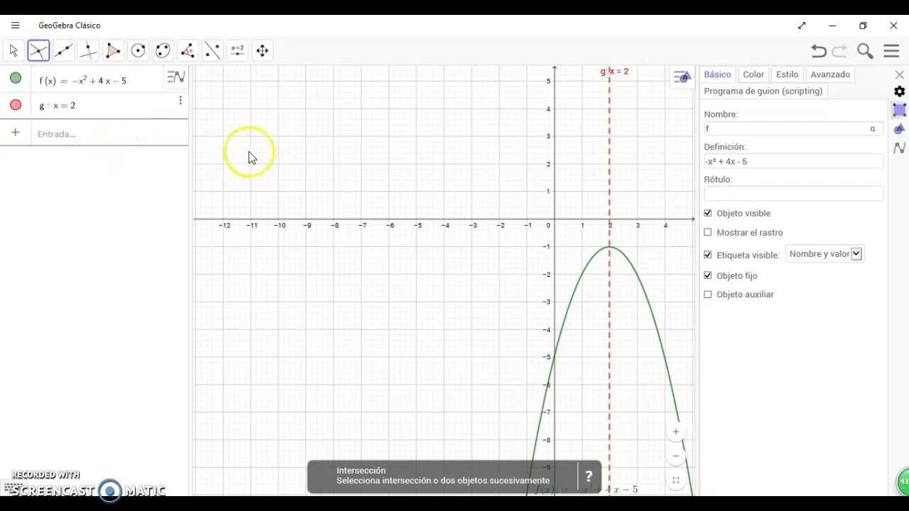
scroll(668, 268, "up", 5)
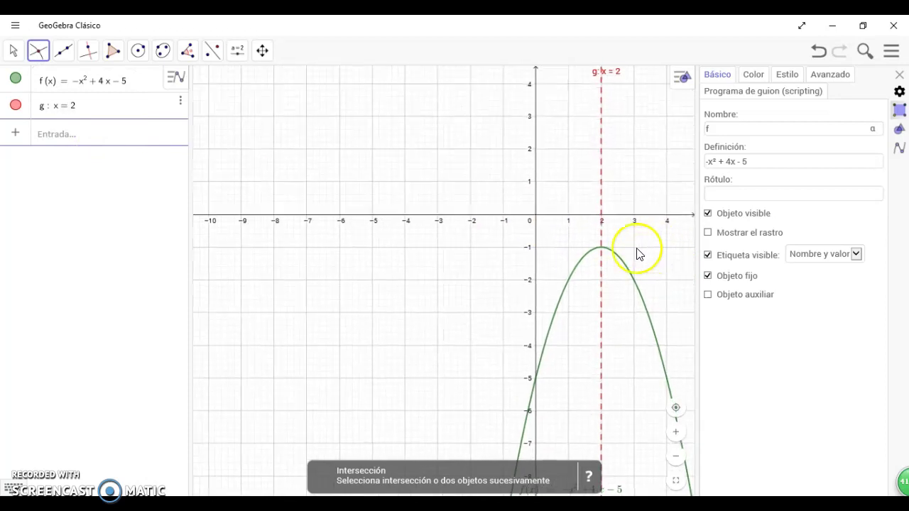
scroll(618, 254, "up", 3)
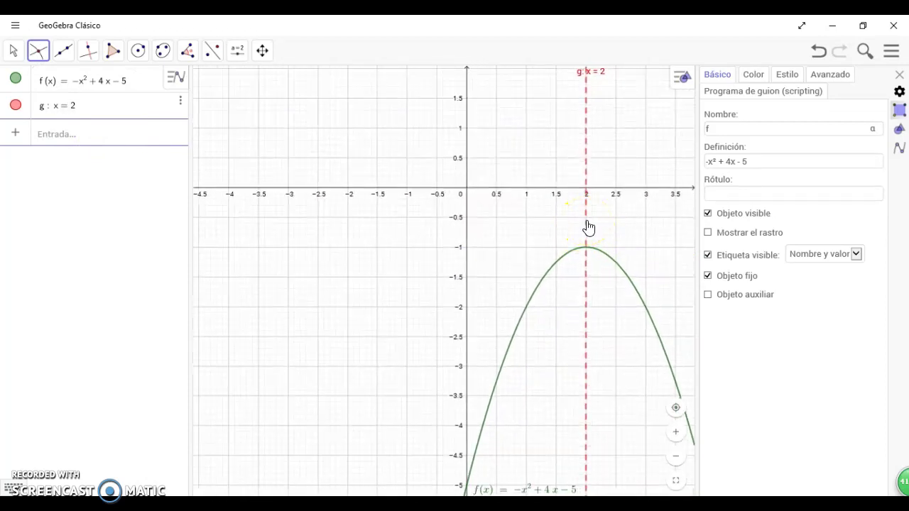
left_click(591, 229)
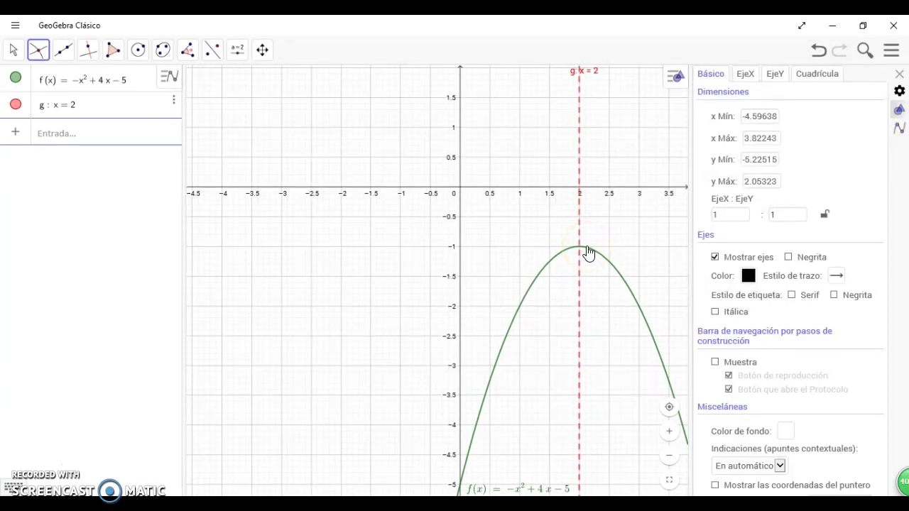
left_click(43, 55)
left_click(580, 250)
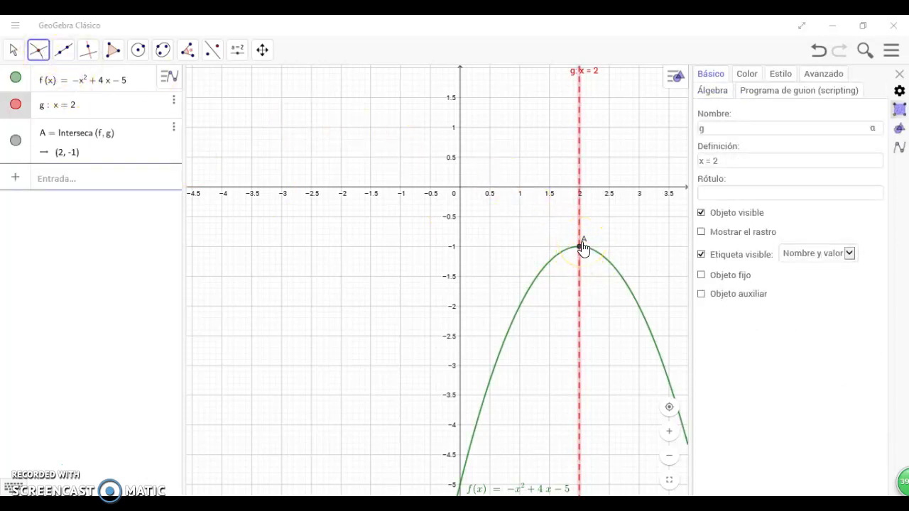
- Intersect the parabola f with the x-axis to look for x-intercepts
left_click(38, 53)
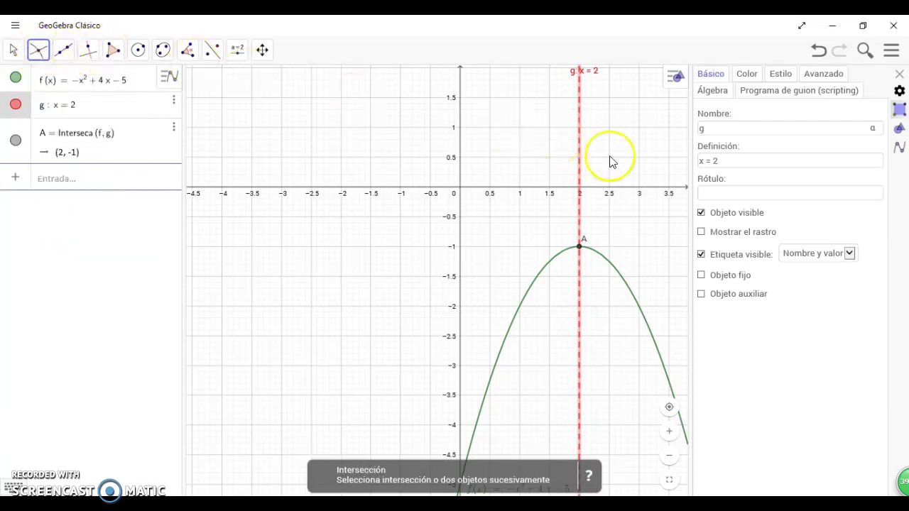
left_click(596, 257)
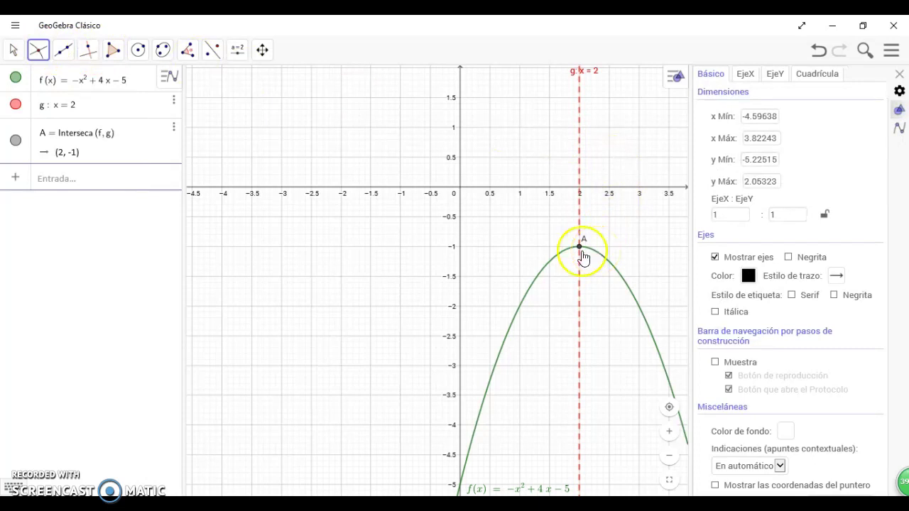
left_click(553, 269)
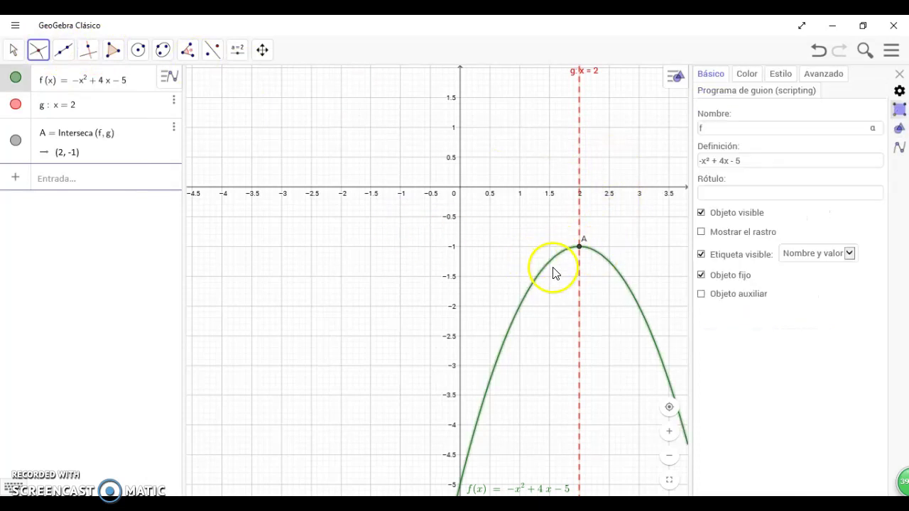
left_click(573, 194)
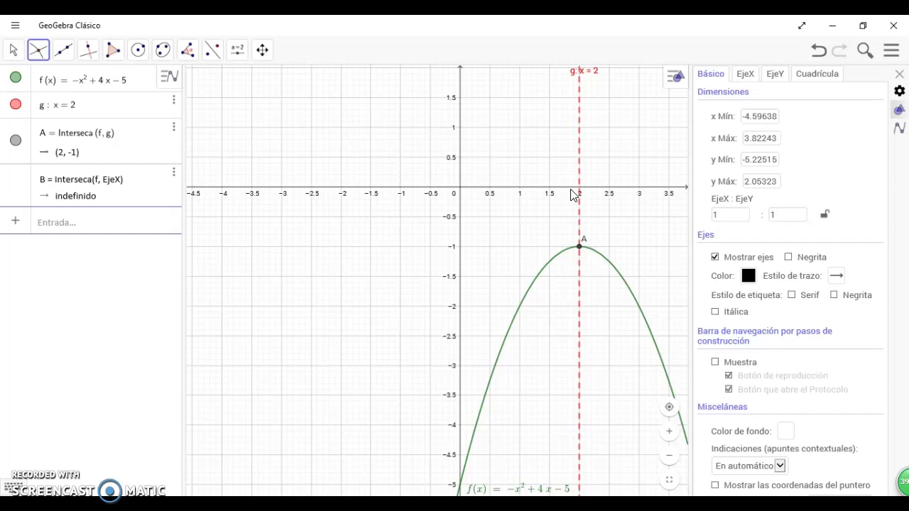
left_click(579, 191)
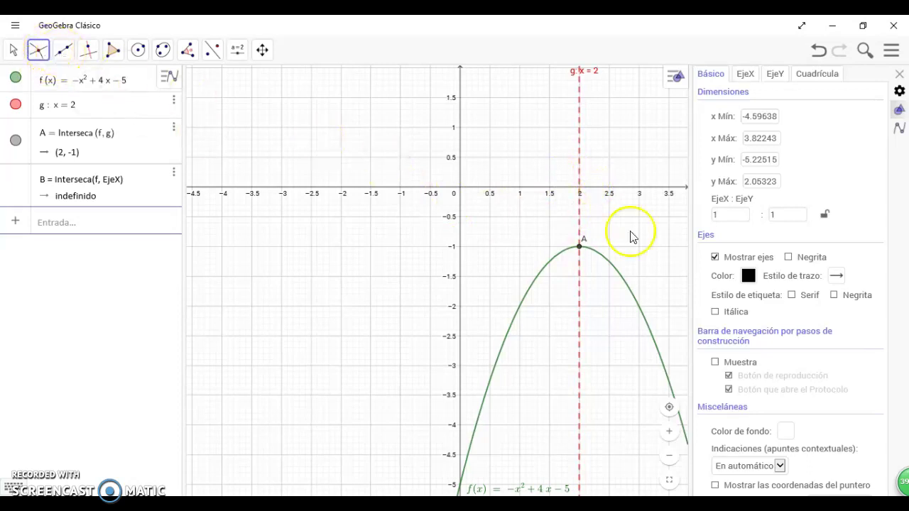
- Create the intersection point of the parabola with the y-axis
left_click(501, 353)
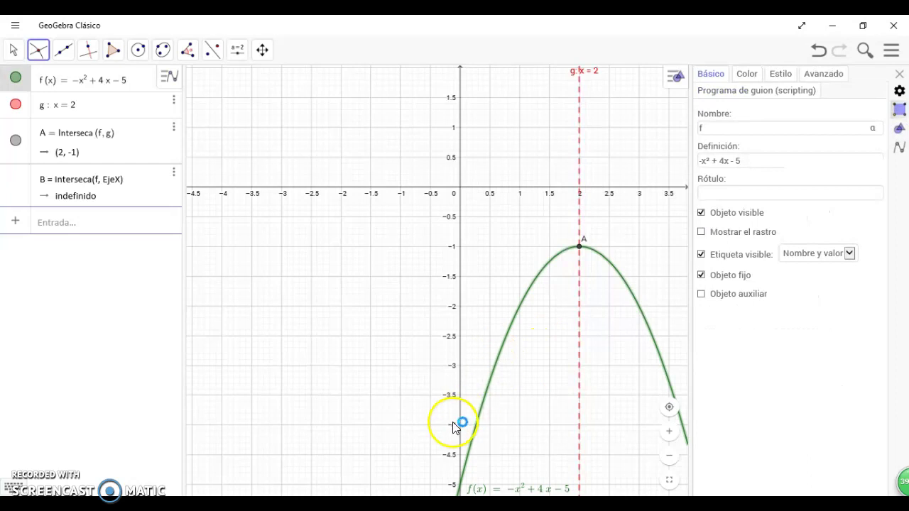
left_click(459, 424)
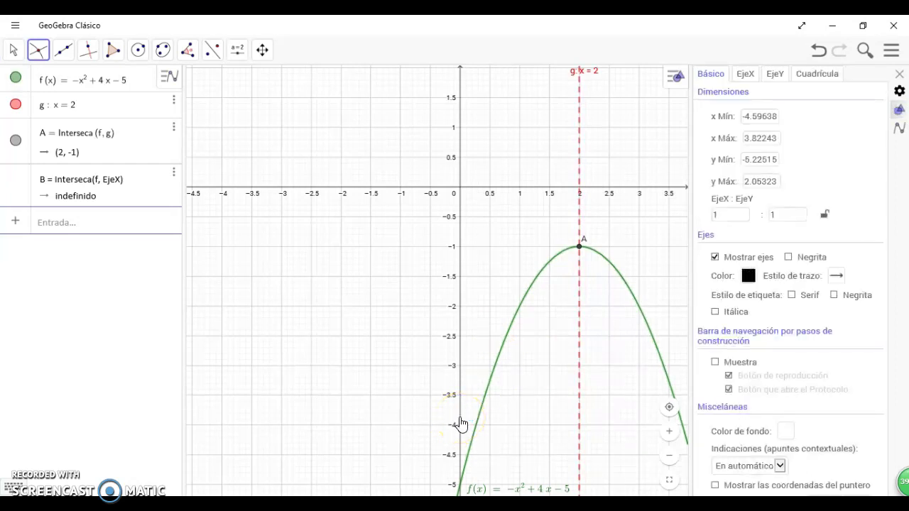
left_click(459, 417)
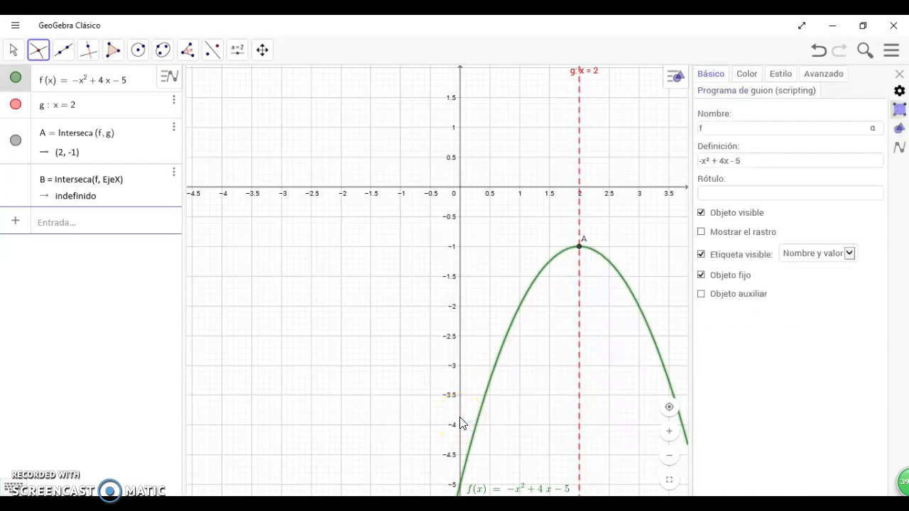
left_click(460, 411)
mouse_move(465, 426)
left_mouse_down()
mouse_move(475, 439)
mouse_move(460, 489)
left_mouse_up()
left_click(460, 489)
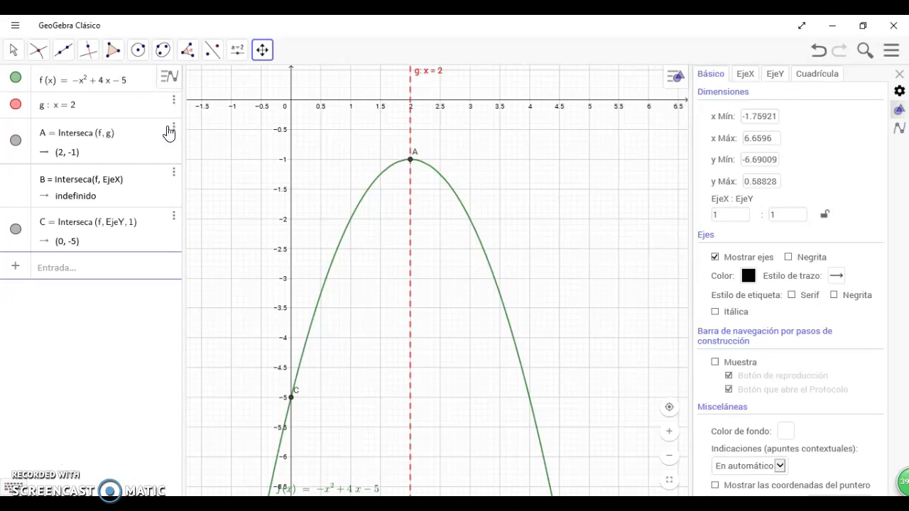
- Open the settings of point A at the parabola's vertex and try to rename it "vertex"
left_click(172, 129)
left_click(201, 173)
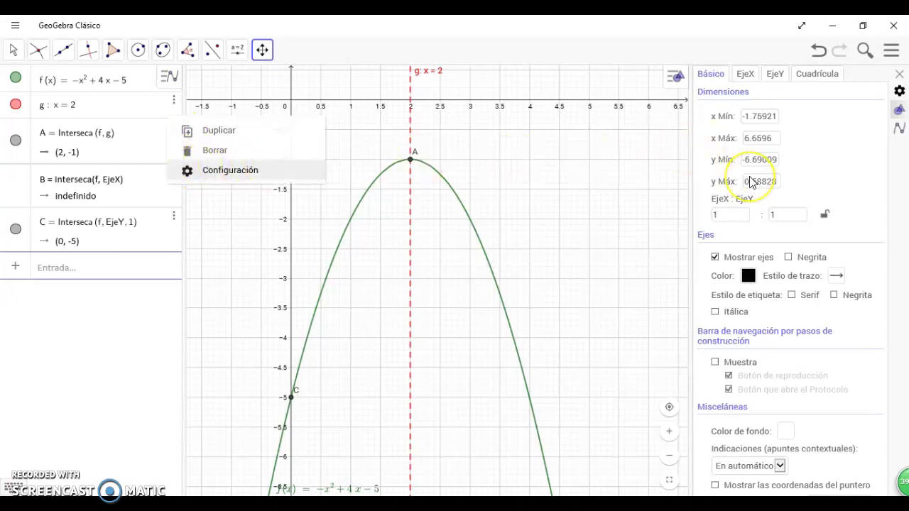
left_click(740, 126)
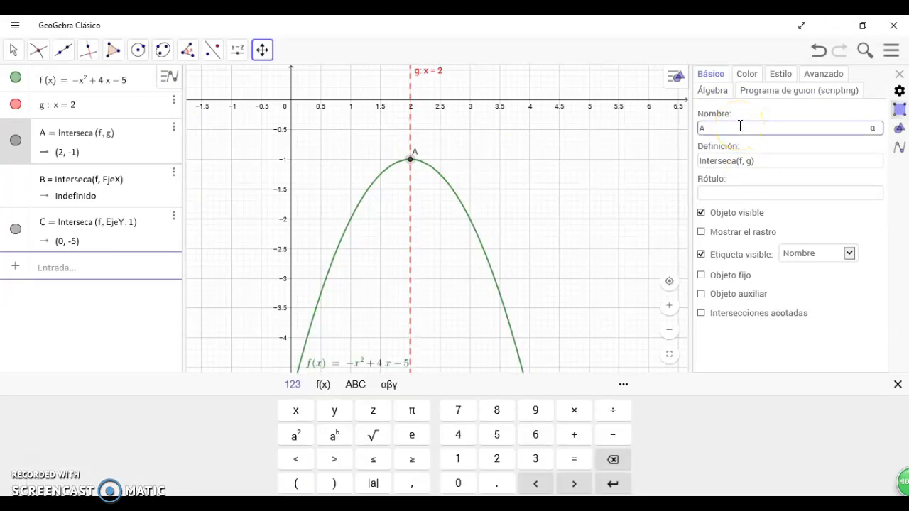
key("BackSpace")
type("vertex")
left_click(750, 160)
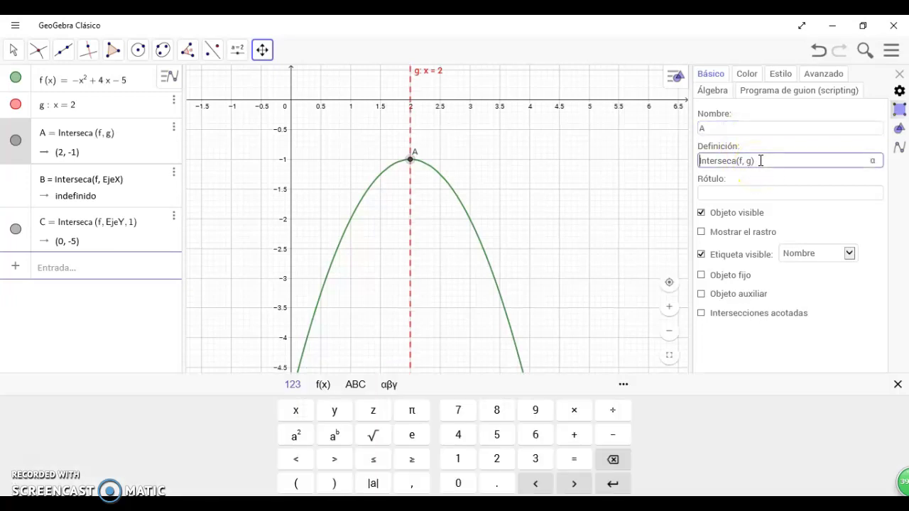
- Set the label of the vertex point A to show its name and value
left_click(768, 161)
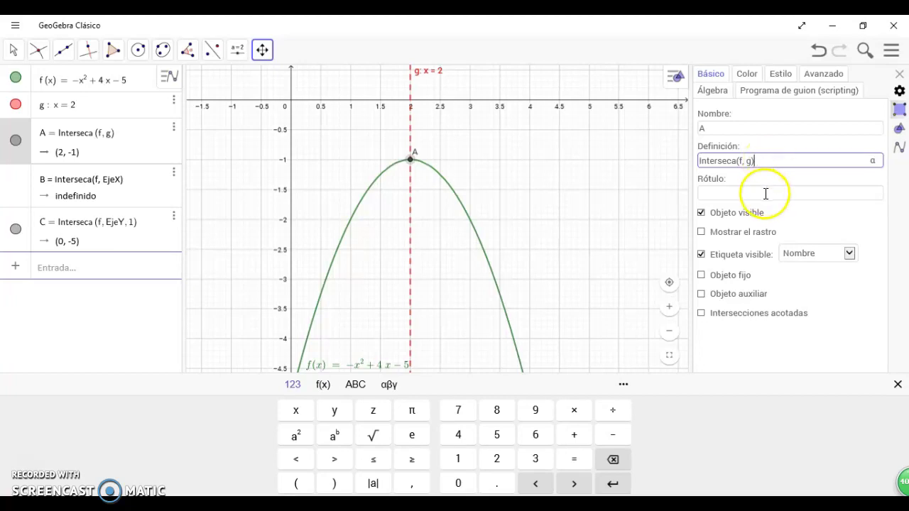
left_click(832, 302)
left_click(853, 254)
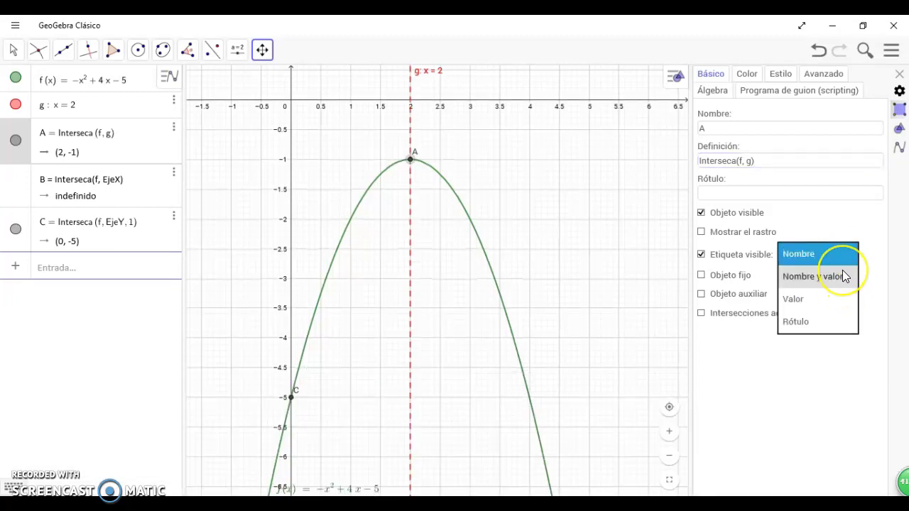
left_click(846, 277)
- Rename point A as "Vertex"
left_click(746, 128)
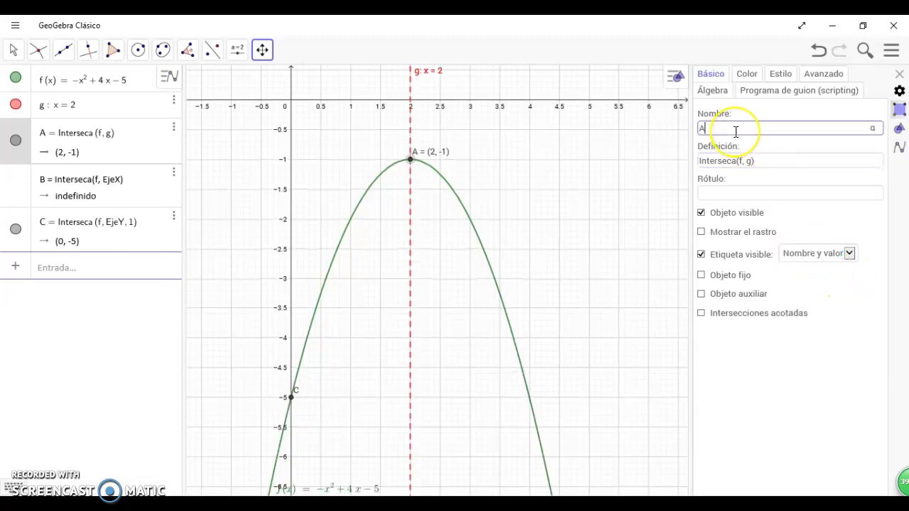
key("BackSpace")
type("Vertex")
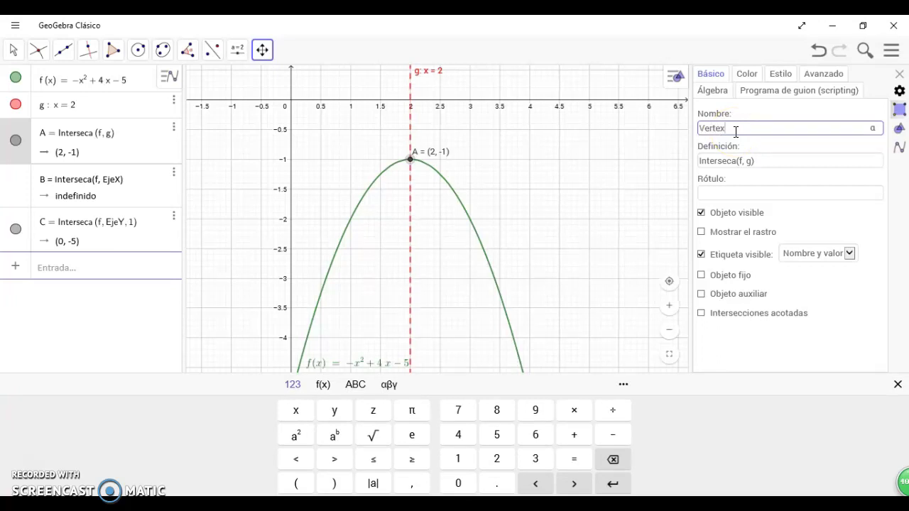
key("Return")
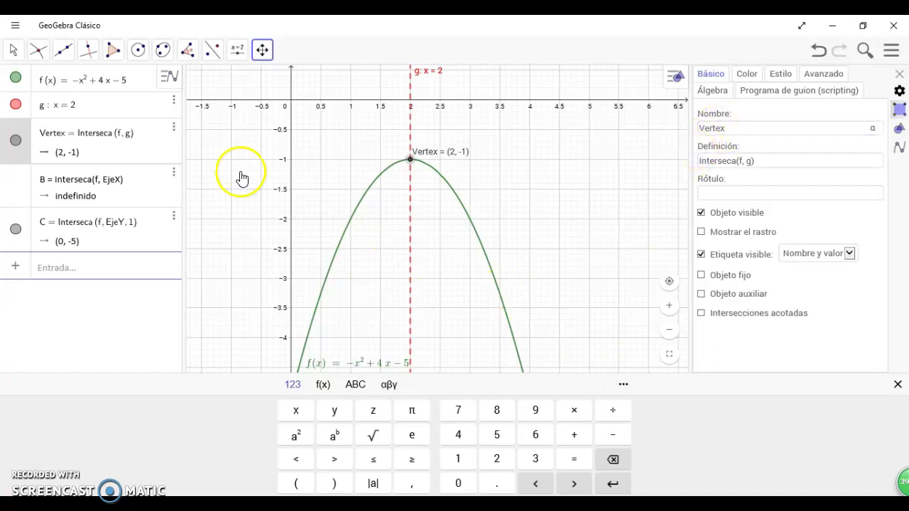
left_click(369, 278)
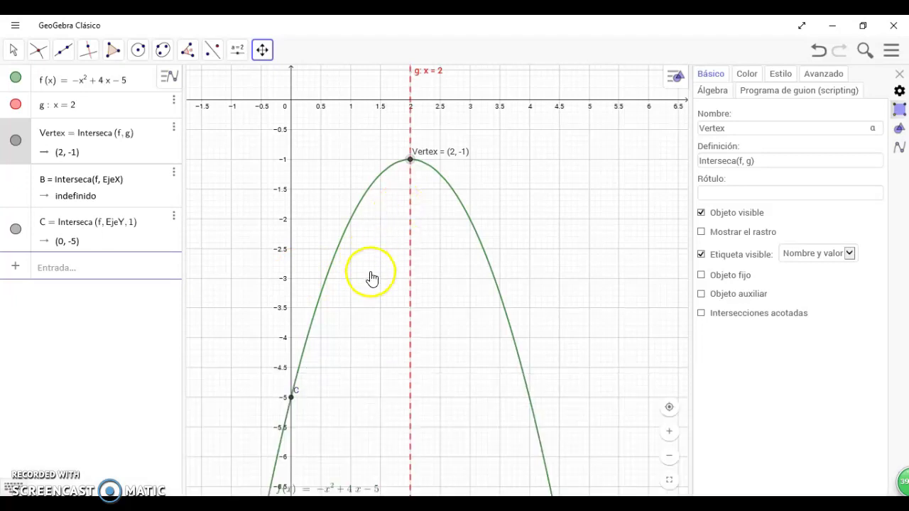
- Set the label of point C, the y-intercept, to show its name and value
left_click_drag(369, 277, 395, 261)
left_click(315, 380)
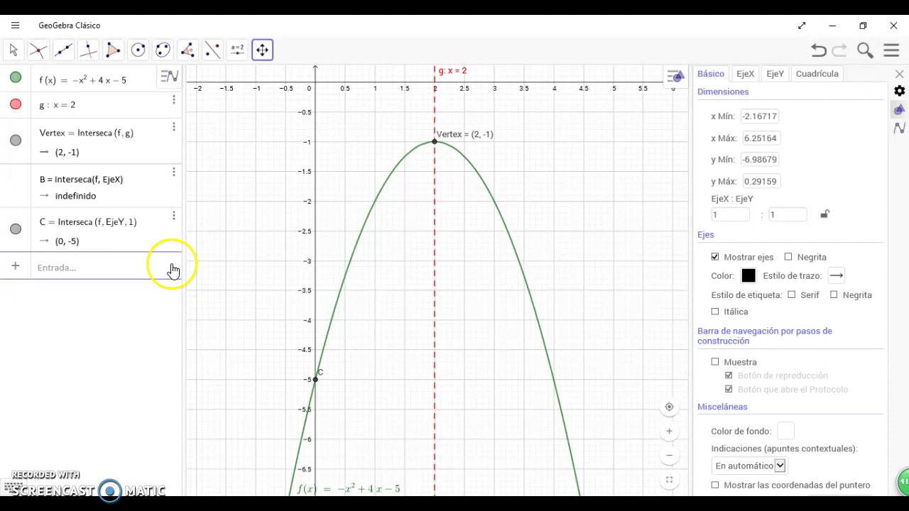
left_click(174, 217)
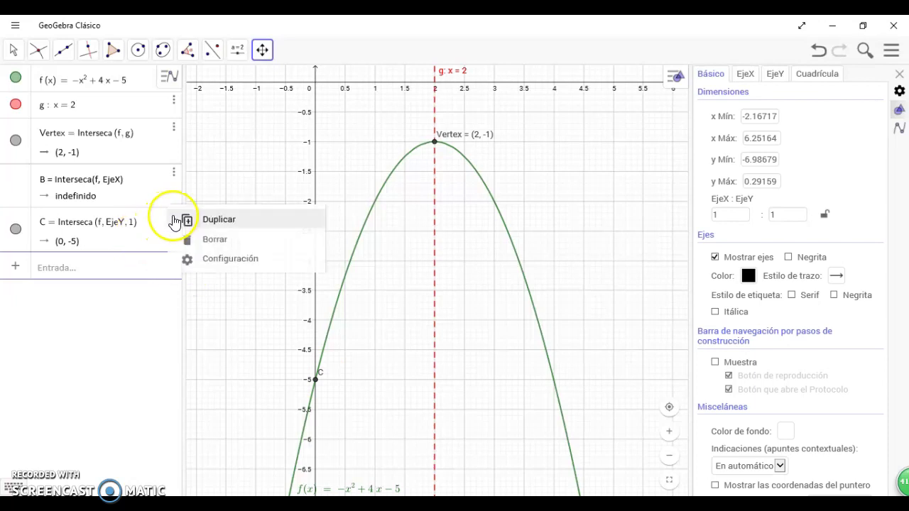
left_click(214, 263)
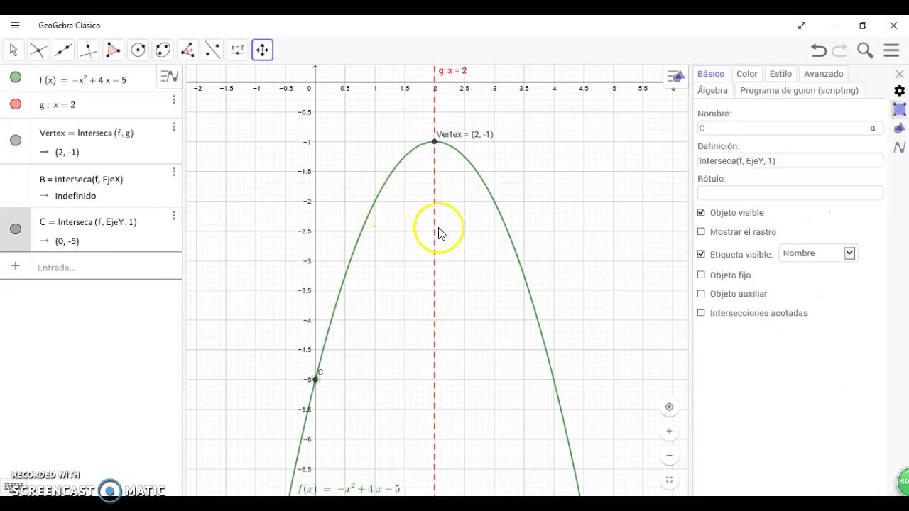
left_click(848, 254)
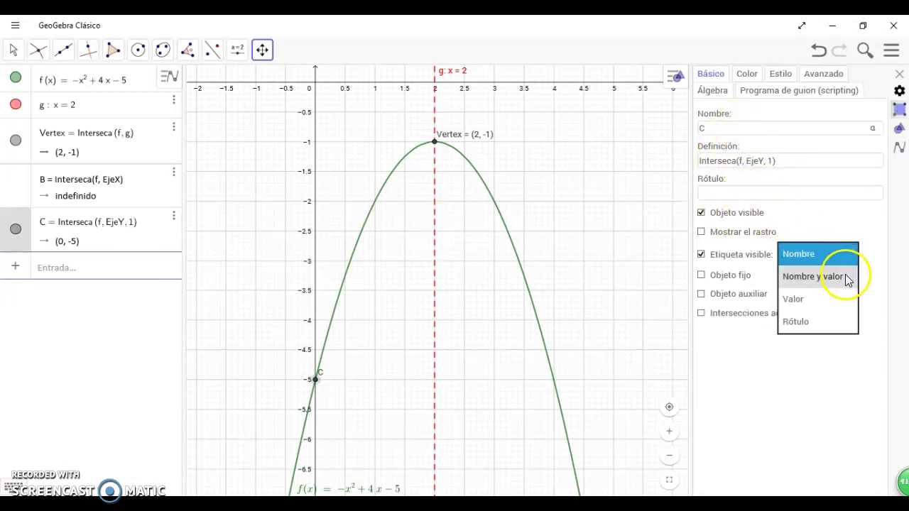
left_click(846, 277)
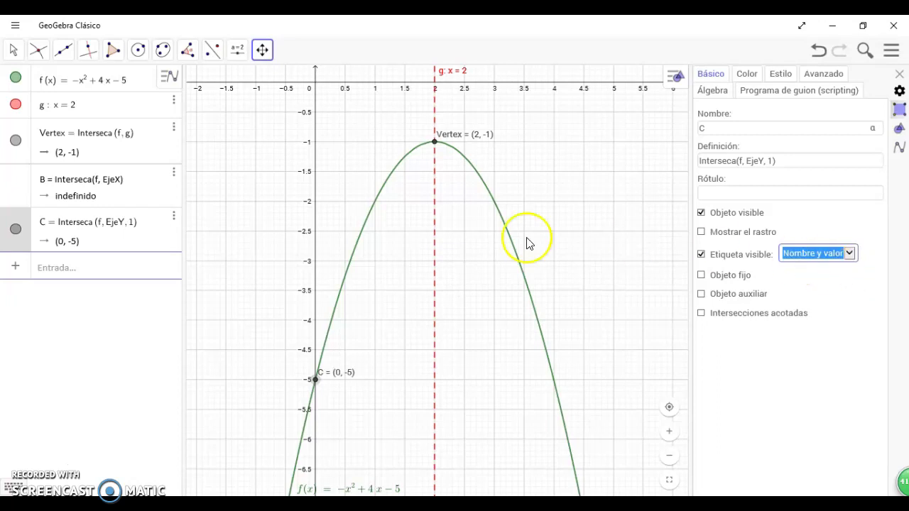
left_click(577, 184)
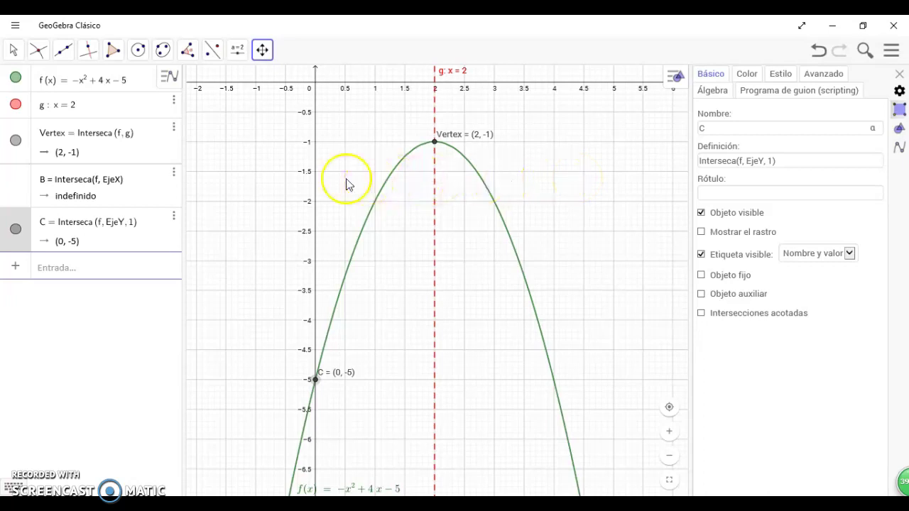
- Start a text object in the graphics view with "Opens Downwards" as its first line
left_click(239, 51)
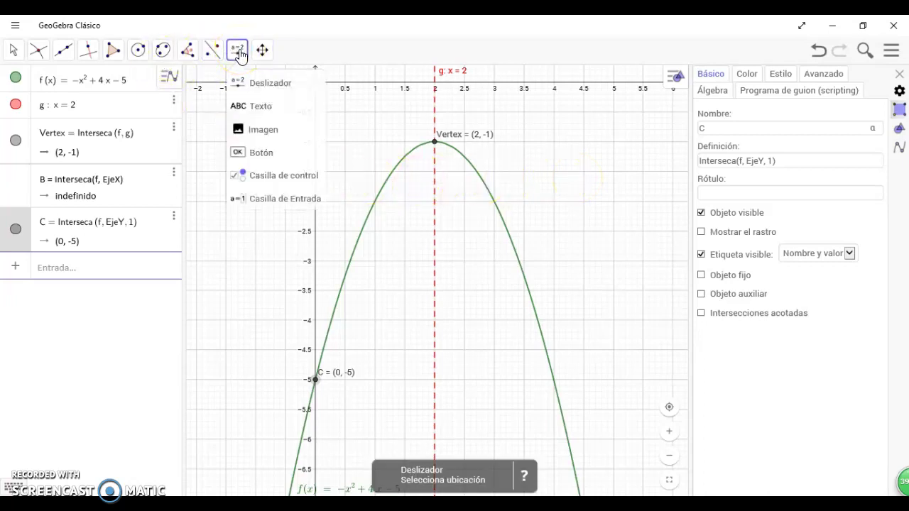
left_click(256, 113)
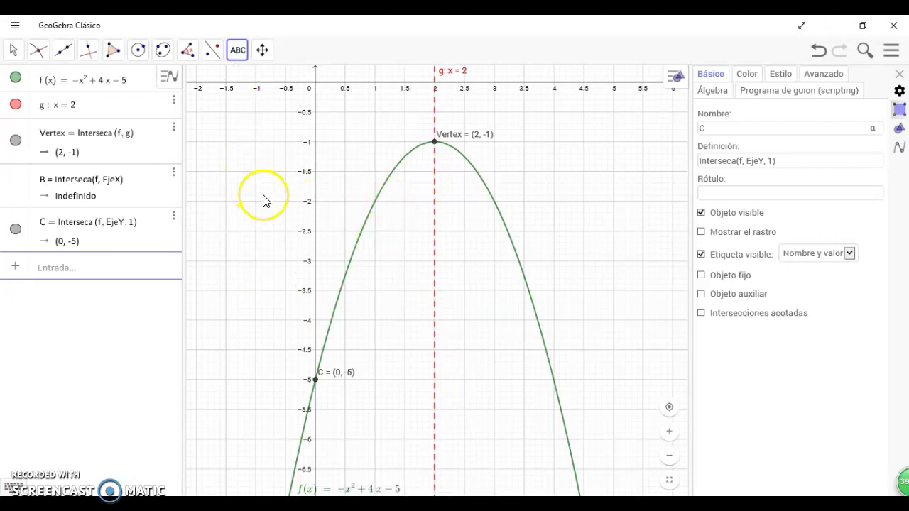
left_click(234, 206)
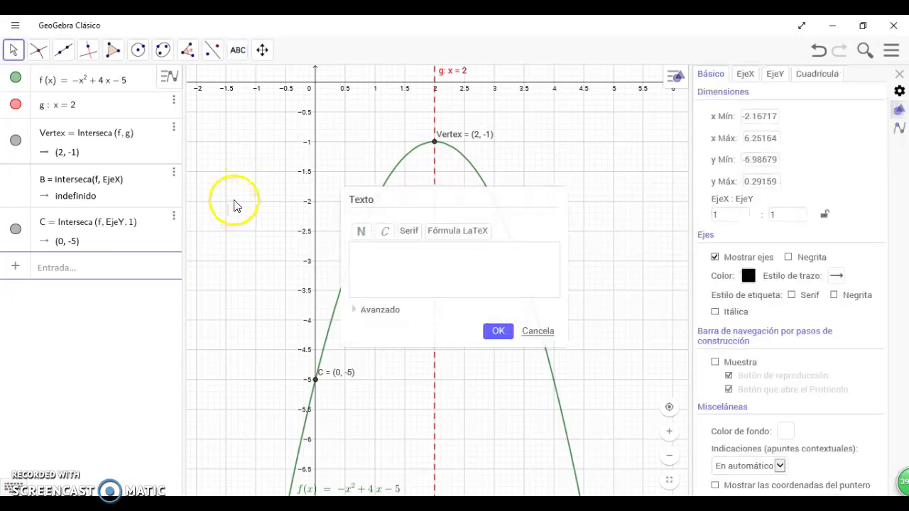
left_click(430, 257)
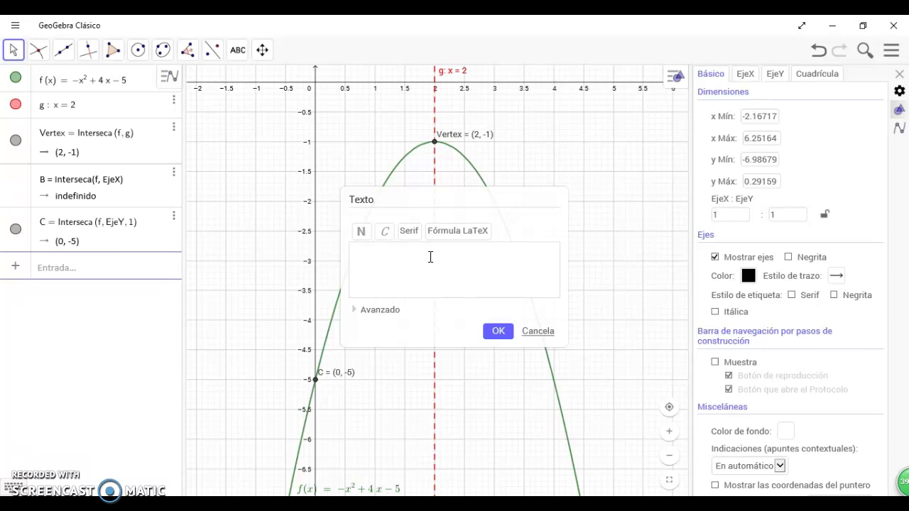
type("Opens Downwards")
left_click(36, 462)
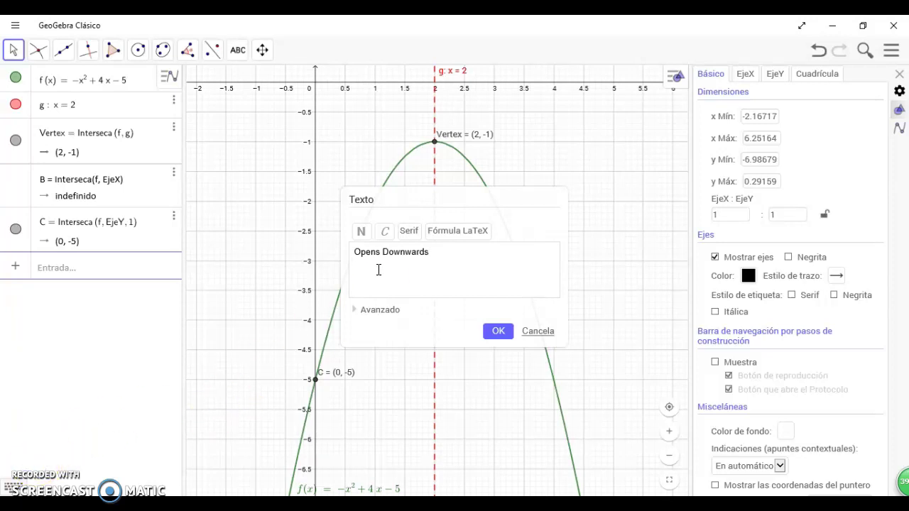
- Add a second line reading "domain= (-inf,inf)" to the text
type("domain")
type("=")
type(" -")
type("in")
type("f,")
type("in")
type("f")
- Add a third line reading "Range= (-inf,-1)", insert the text, and place it beside the parabola's upper right side
type("Rabg")
key("BackSpace")
key("BackSpace")
type("nge =")
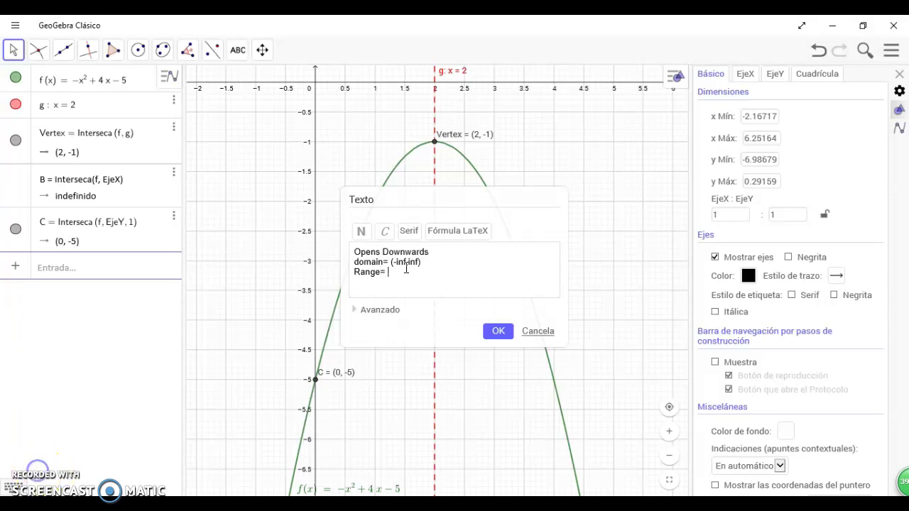
type("(-inf,-1)")
left_click(498, 331)
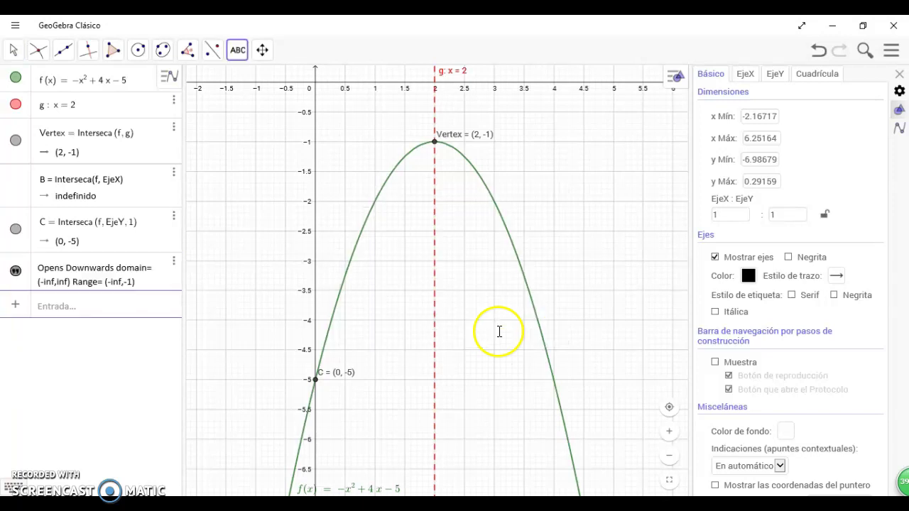
left_click_drag(557, 164, 583, 179)
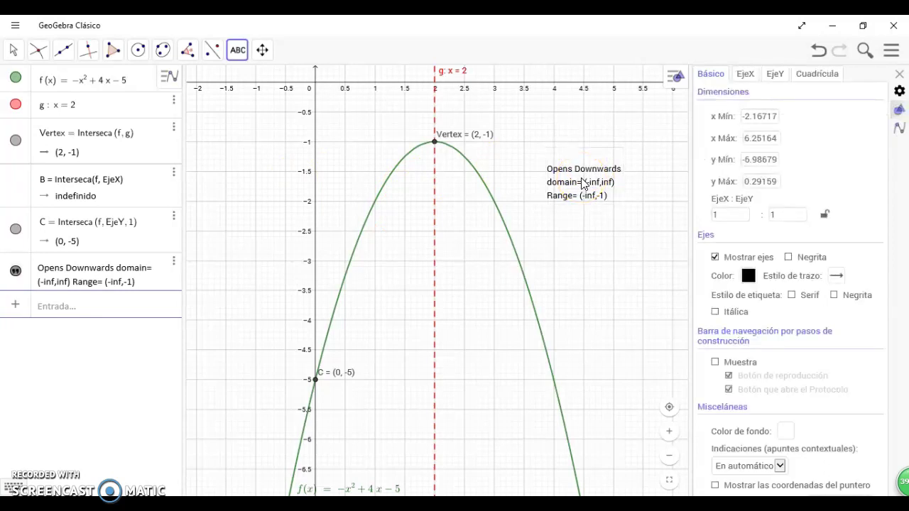
left_click(27, 461)
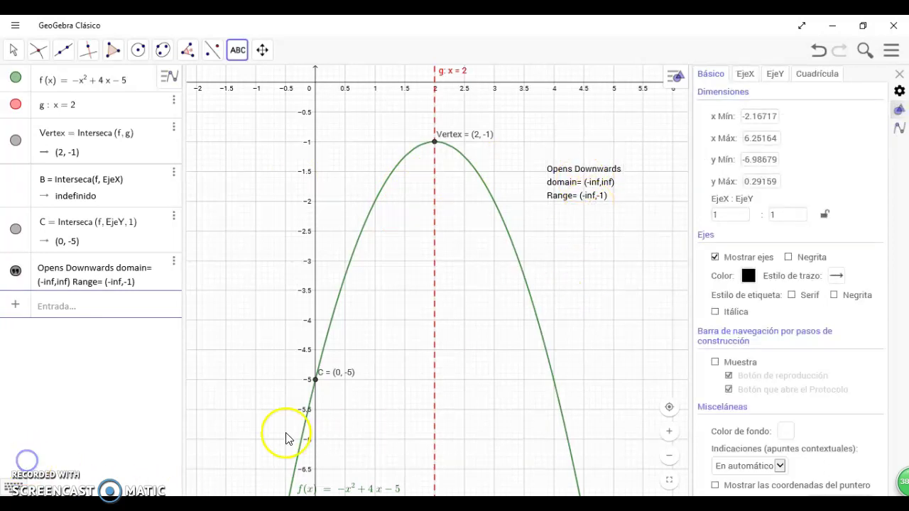